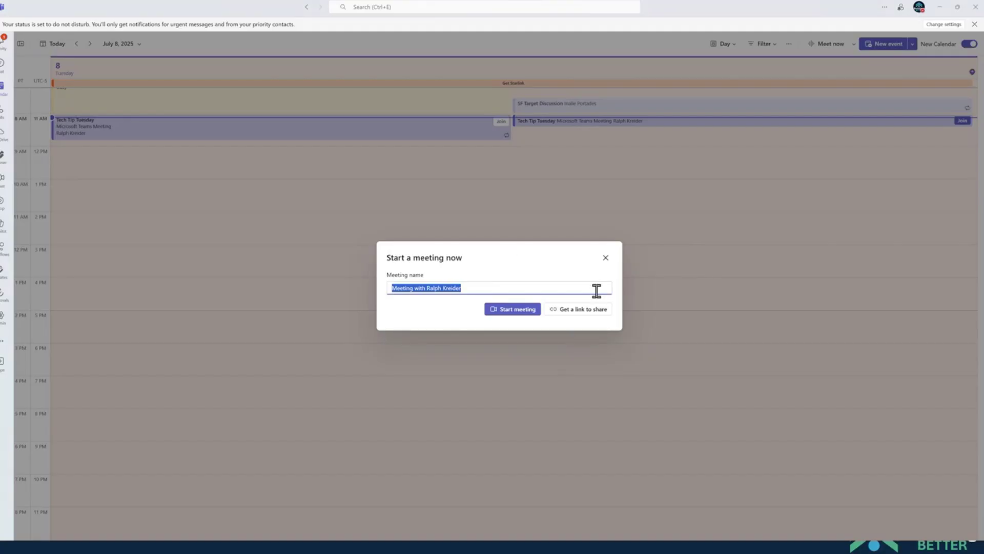
# - Dismiss the instant meeting prompt and start a new calendar event
pyautogui.click(605, 257)
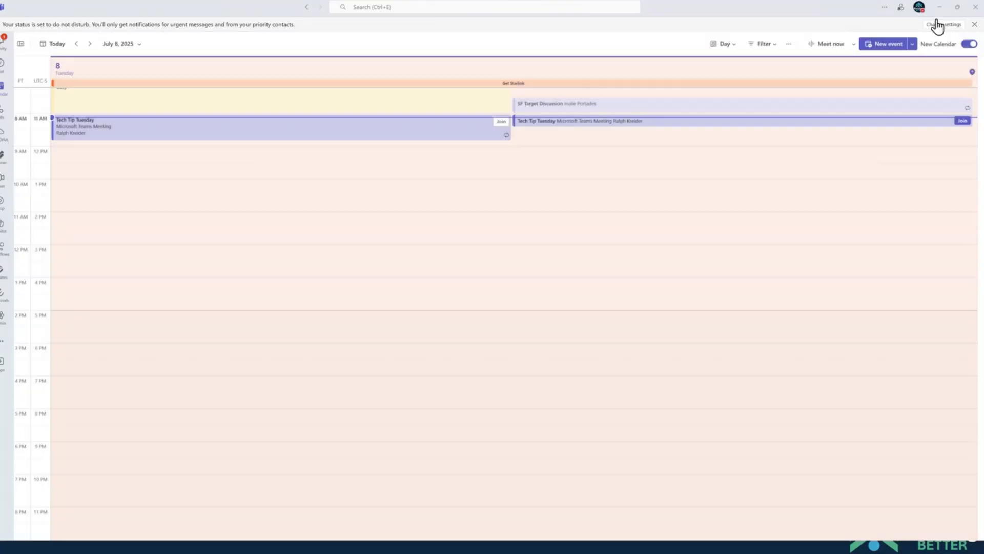
pyautogui.click(912, 45)
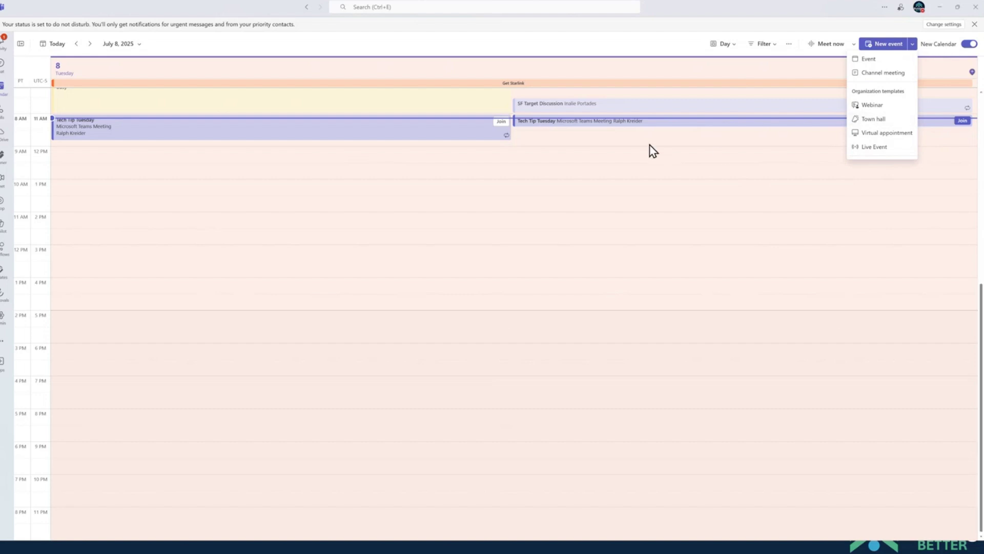
pyautogui.click(870, 61)
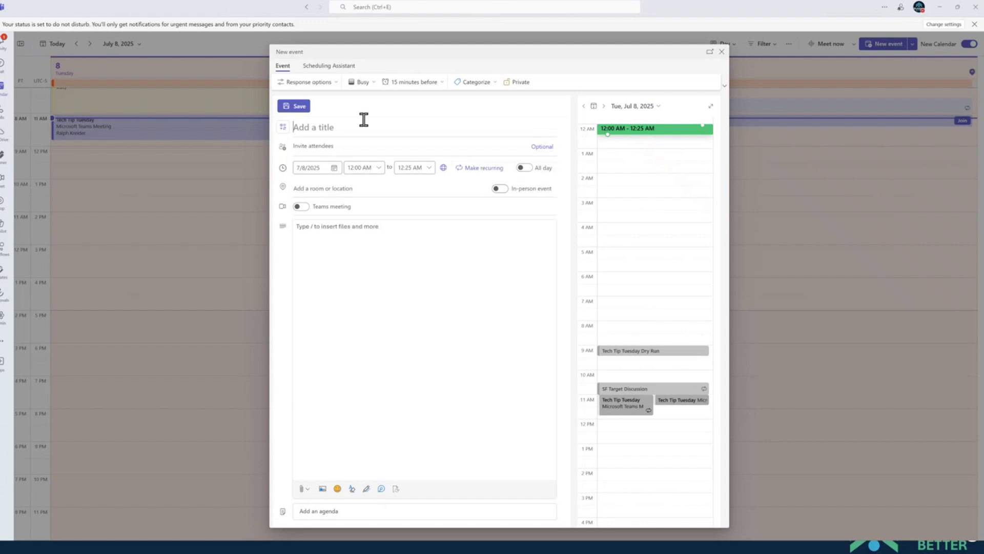
# - Turn off response requests and hide the attendee list for the new event
pyautogui.click(310, 82)
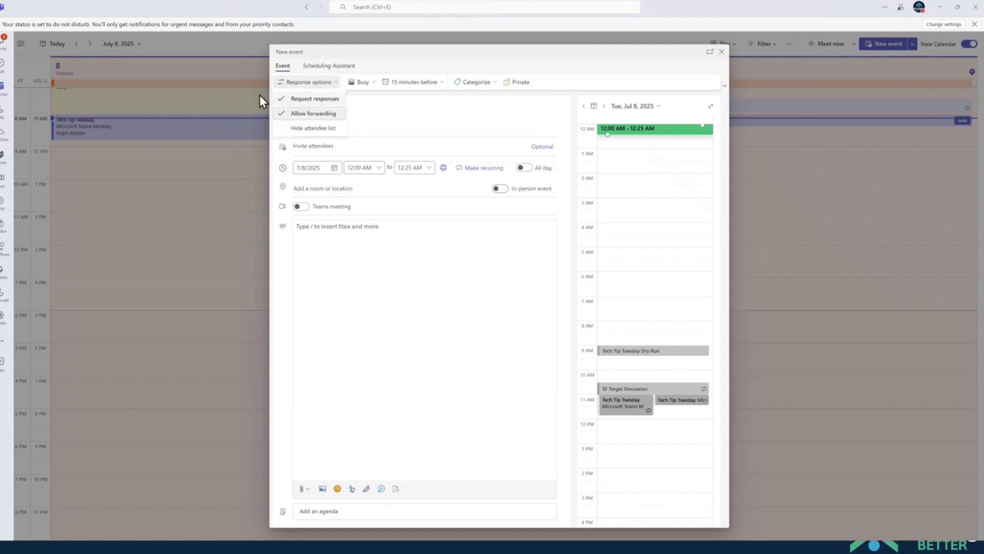
pyautogui.click(284, 99)
pyautogui.click(317, 81)
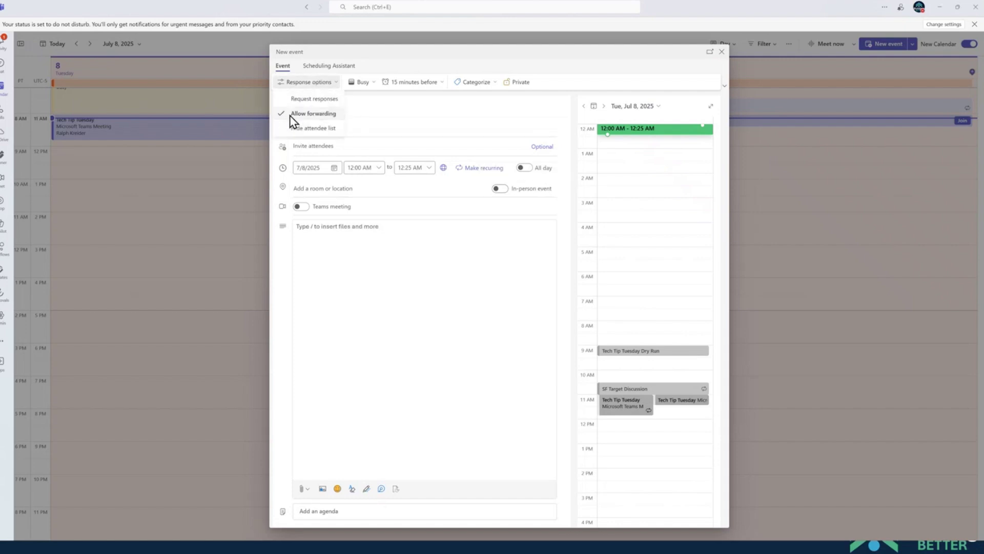
pyautogui.click(281, 128)
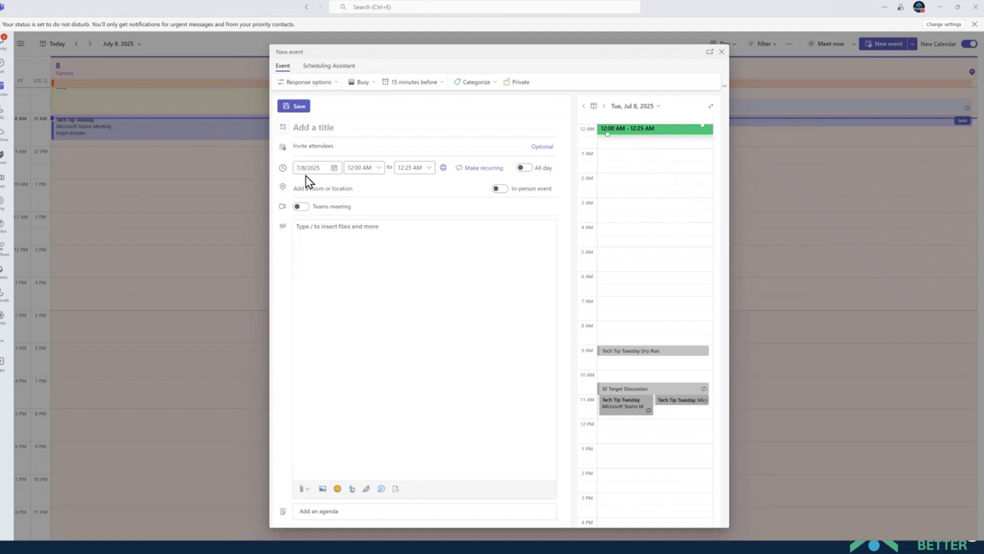
pyautogui.click(308, 82)
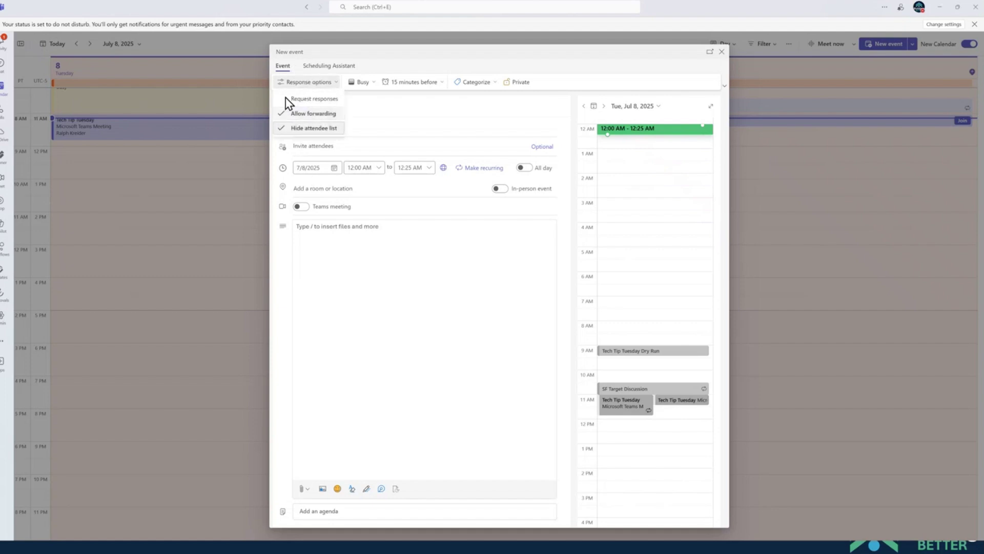
pyautogui.click(334, 84)
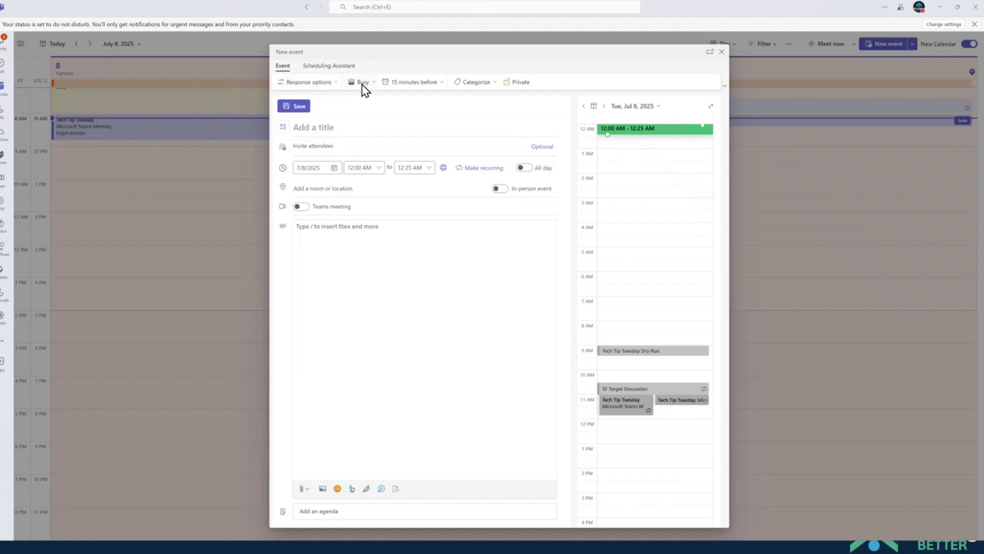
# - Try the Working elsewhere status for the event, and set its availability to Free instead
pyautogui.click(361, 85)
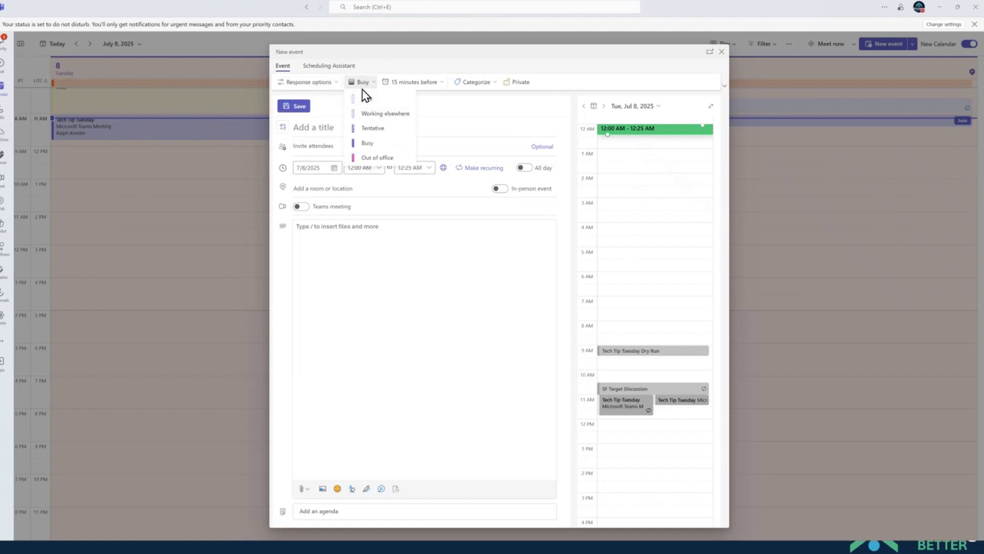
pyautogui.click(374, 113)
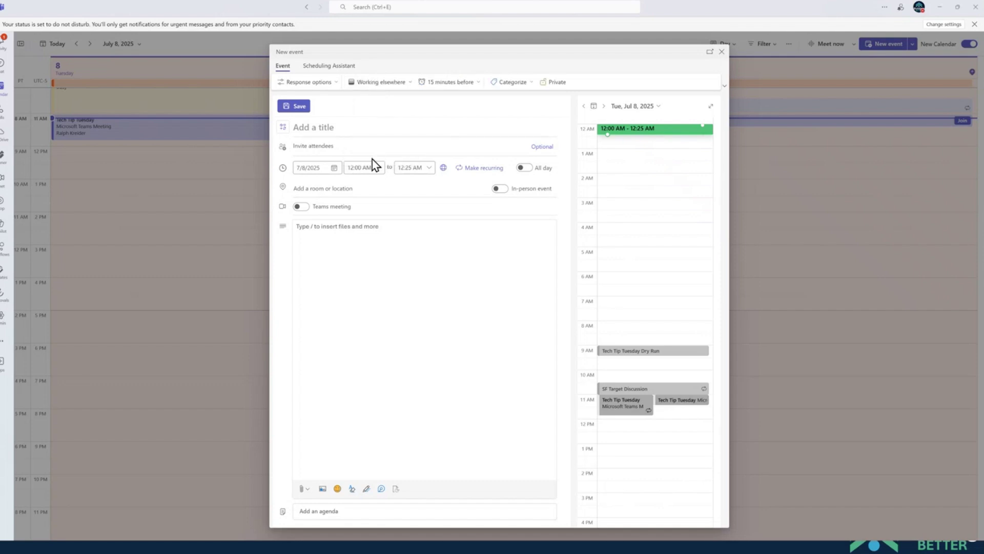
pyautogui.click(382, 84)
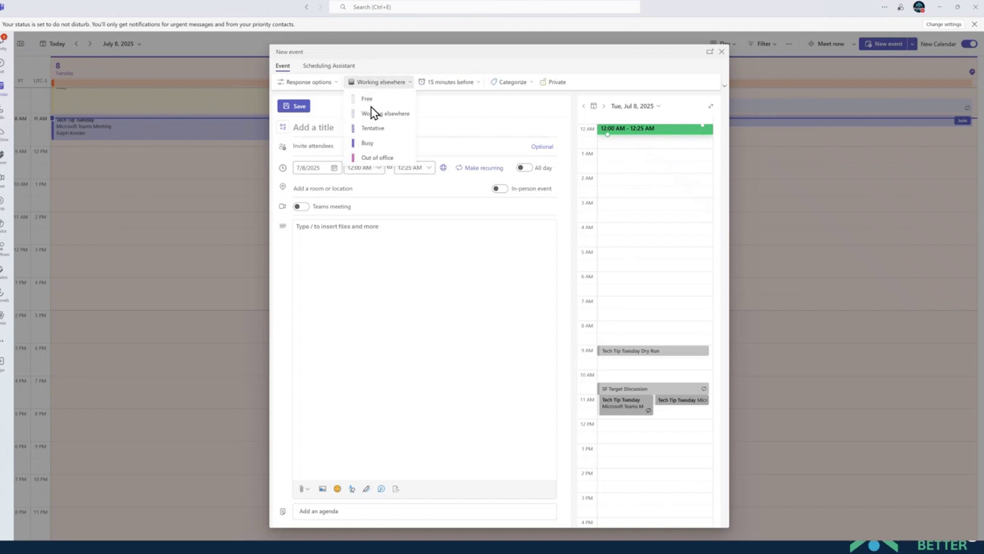
pyautogui.click(374, 109)
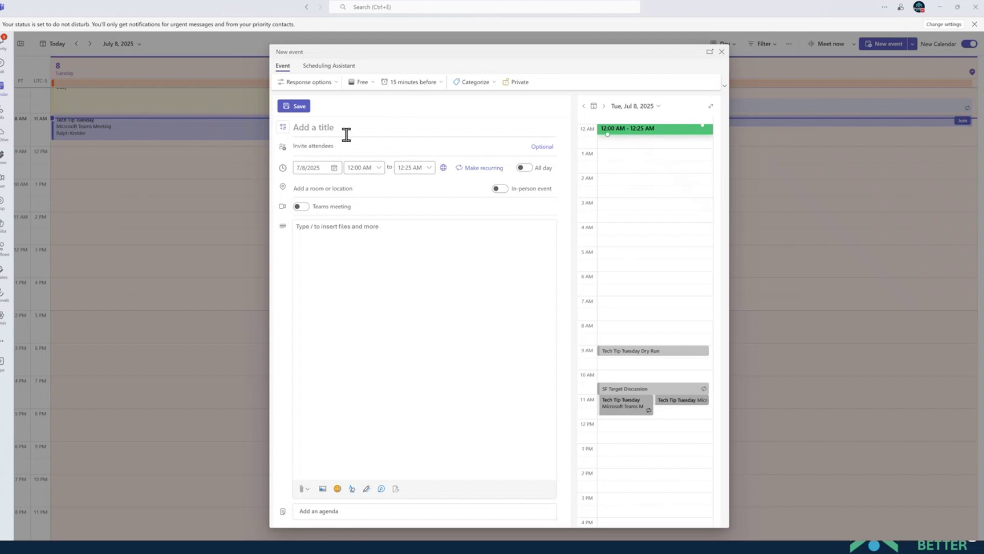
# - Draft an email reminder for 15 minutes before the event with the message "Make sure you show for this." and discard it
pyautogui.click(429, 84)
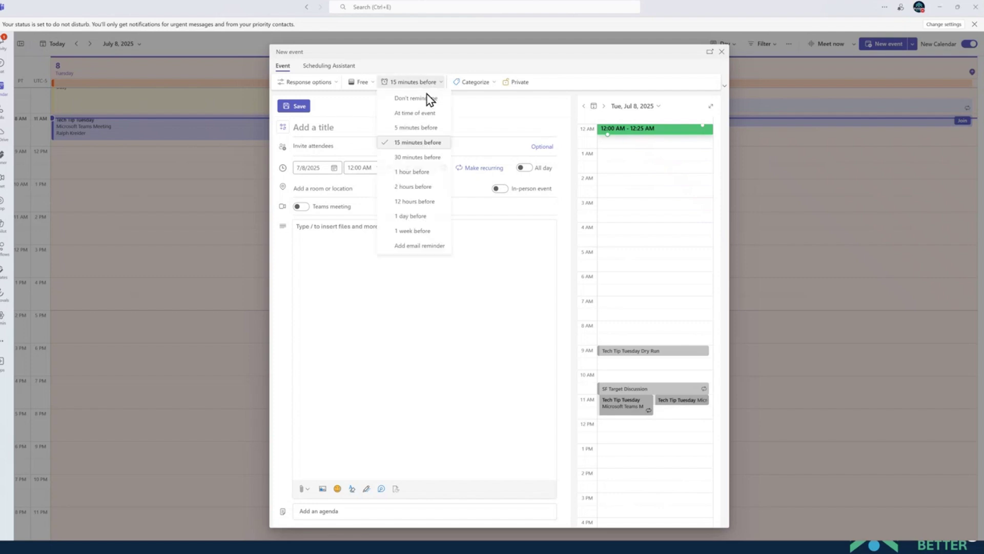
pyautogui.click(404, 248)
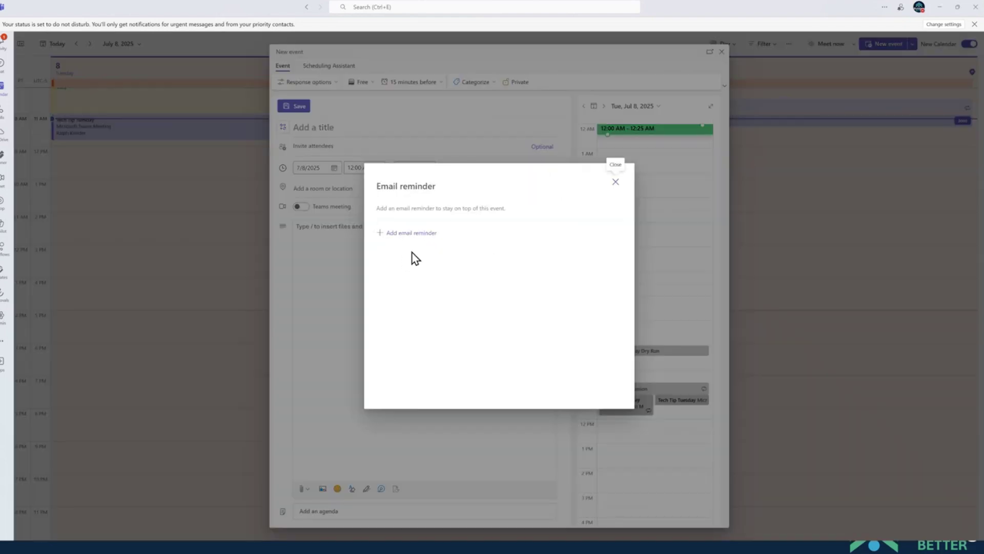
pyautogui.click(405, 233)
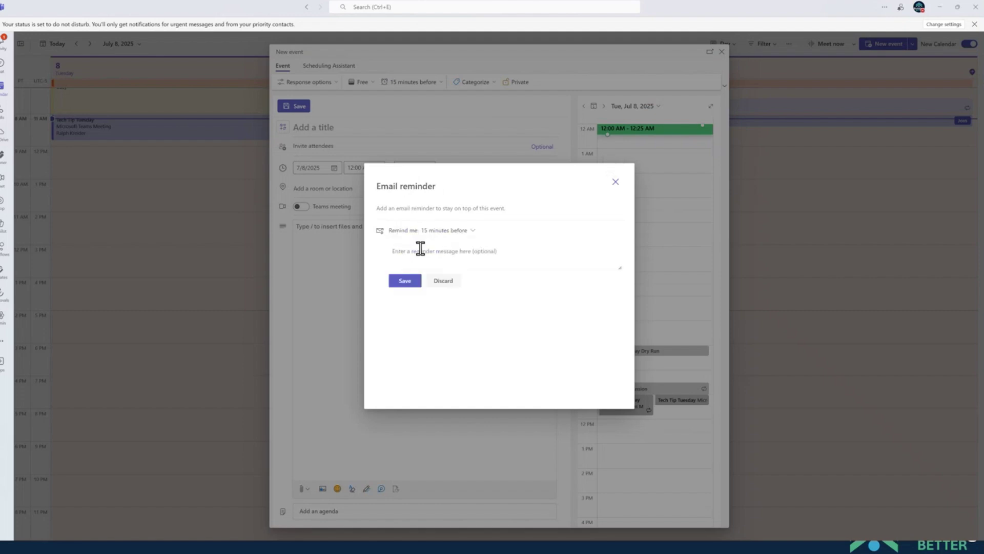
pyautogui.write('Make sure you show for this.')
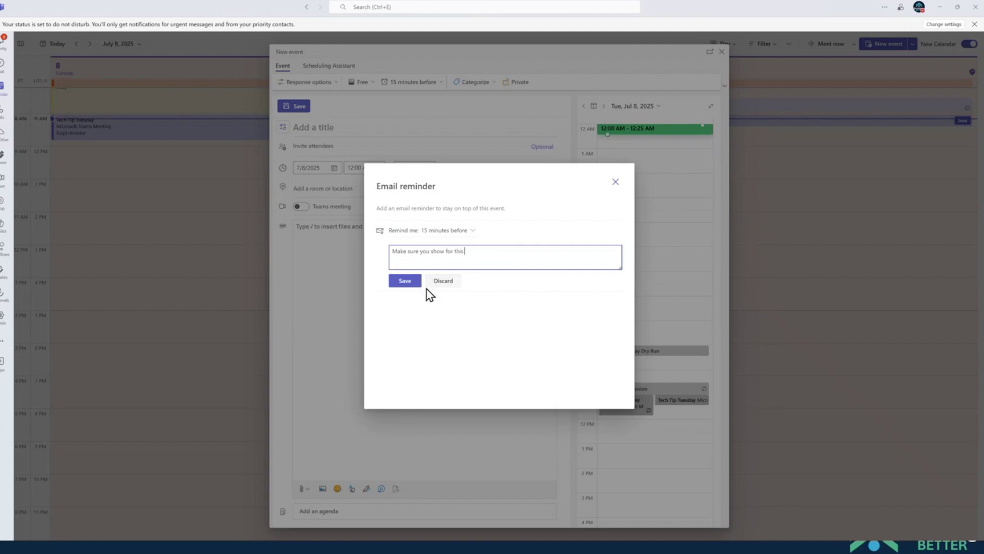
pyautogui.click(445, 281)
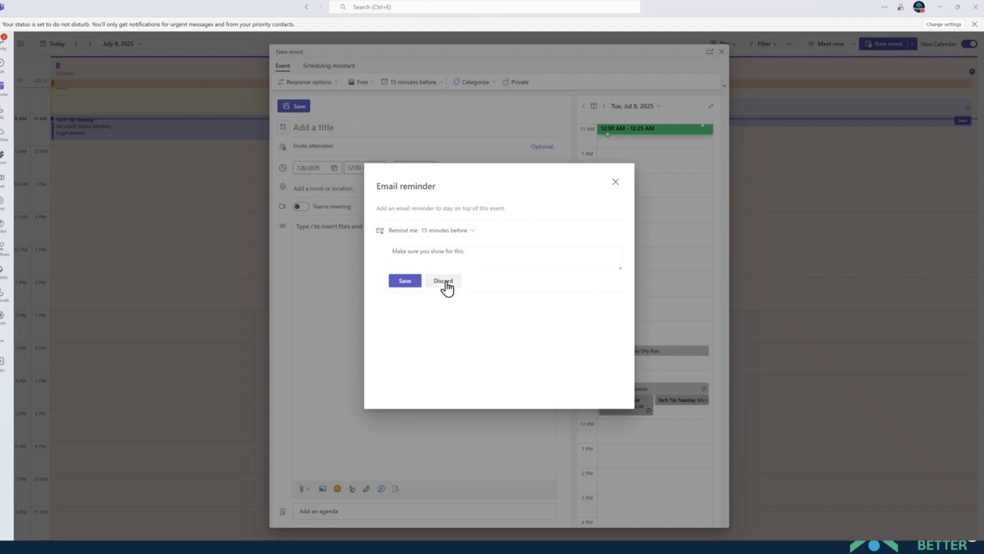
pyautogui.click(616, 183)
# - Look over the category choices and the room or location suggestions for the new event
pyautogui.click(476, 82)
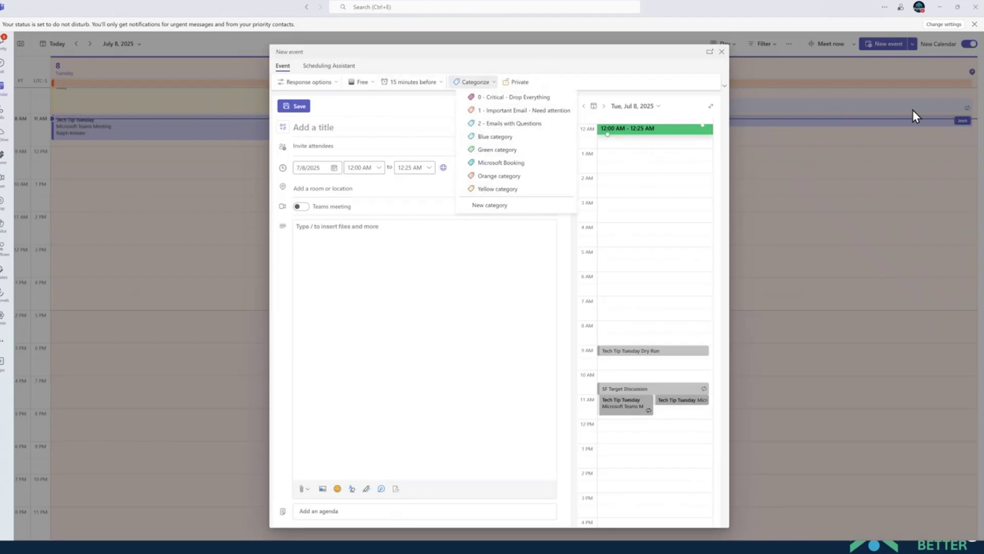
pyautogui.click(420, 289)
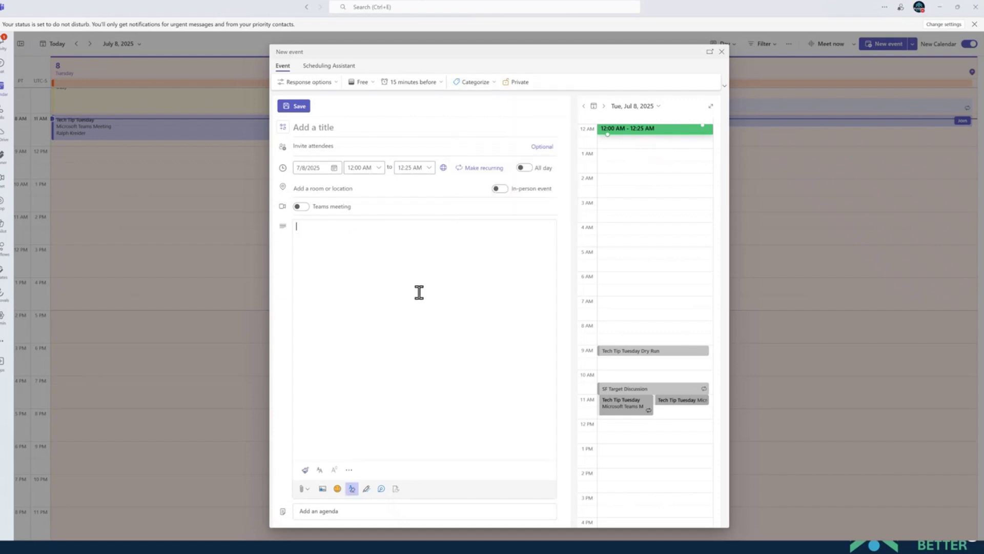
pyautogui.click(357, 188)
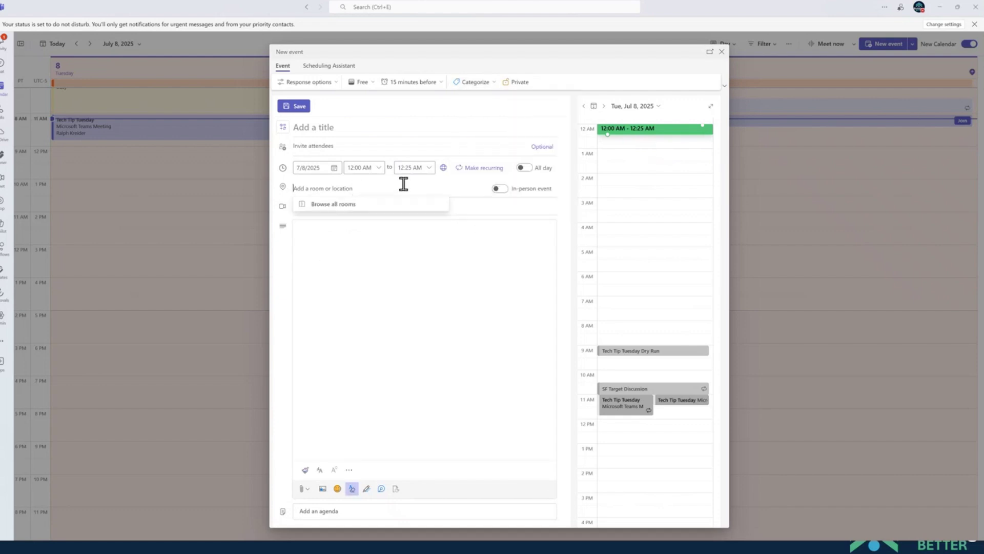
pyautogui.click(394, 284)
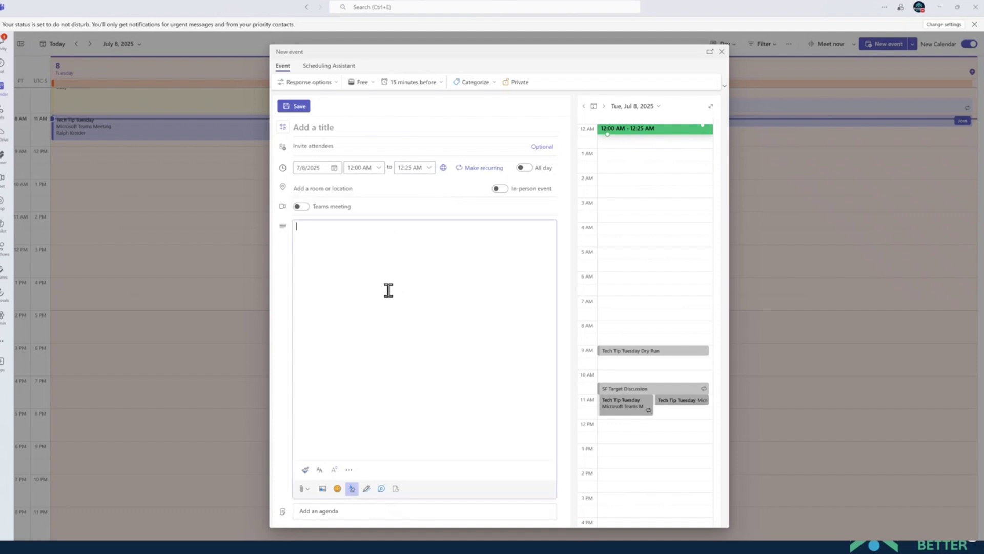
# - Add an agenda to the new event and look through its meeting notes and follow-up tasks sections
pyautogui.click(325, 513)
pyautogui.scroll(-1, 327, 462)
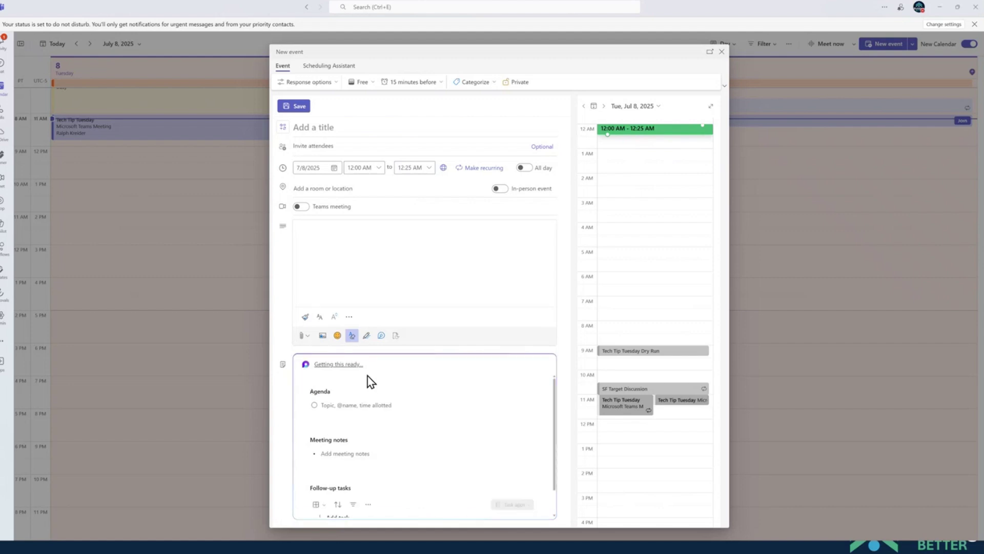
pyautogui.scroll(-1, 352, 451)
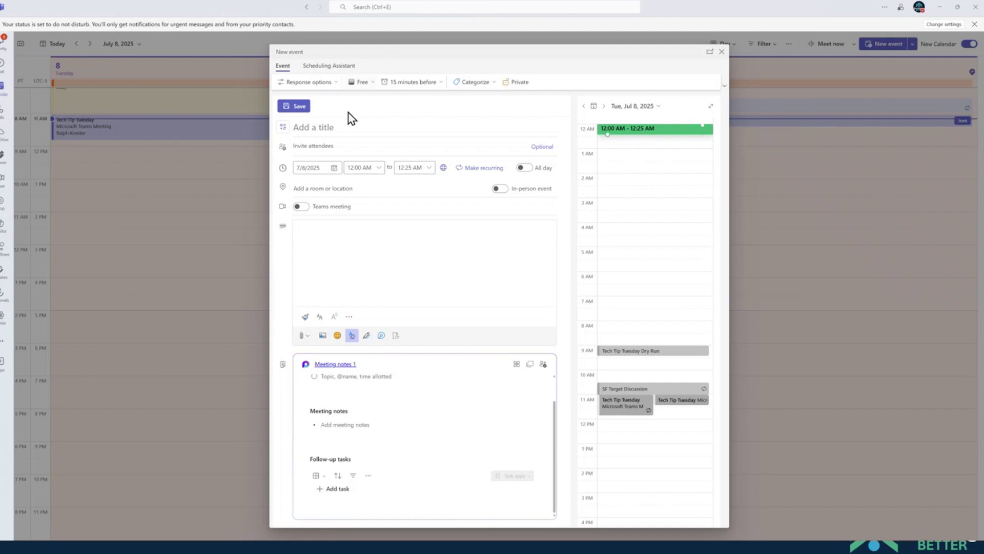
# - Restrict the event's Scheduling Assistant to show only my working hours, and discard the unsaved event
pyautogui.click(328, 66)
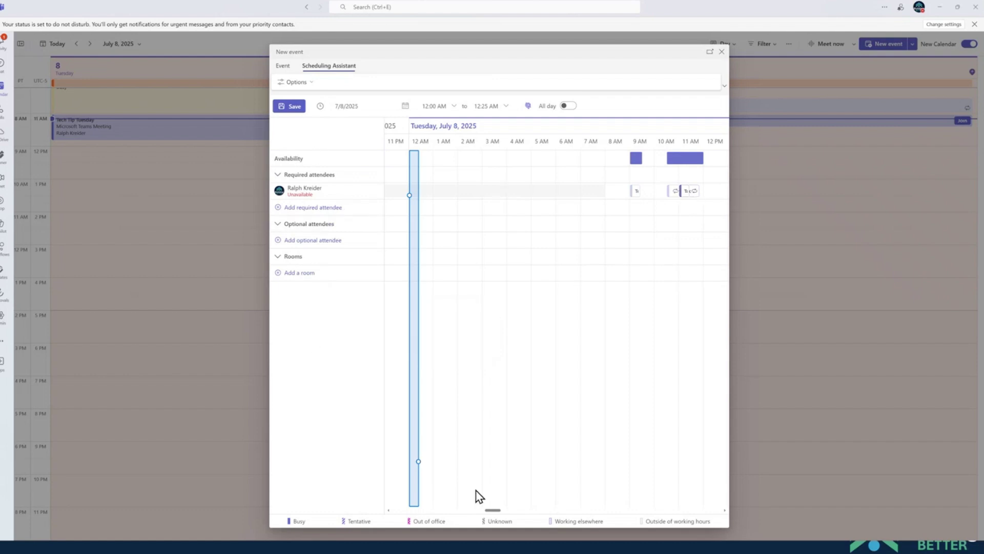
pyautogui.click(295, 82)
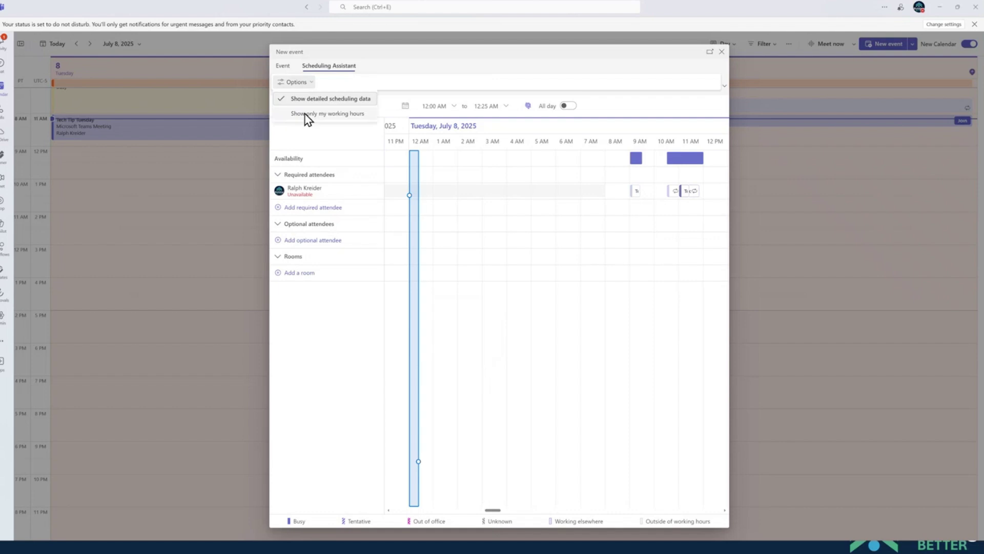
pyautogui.click(308, 113)
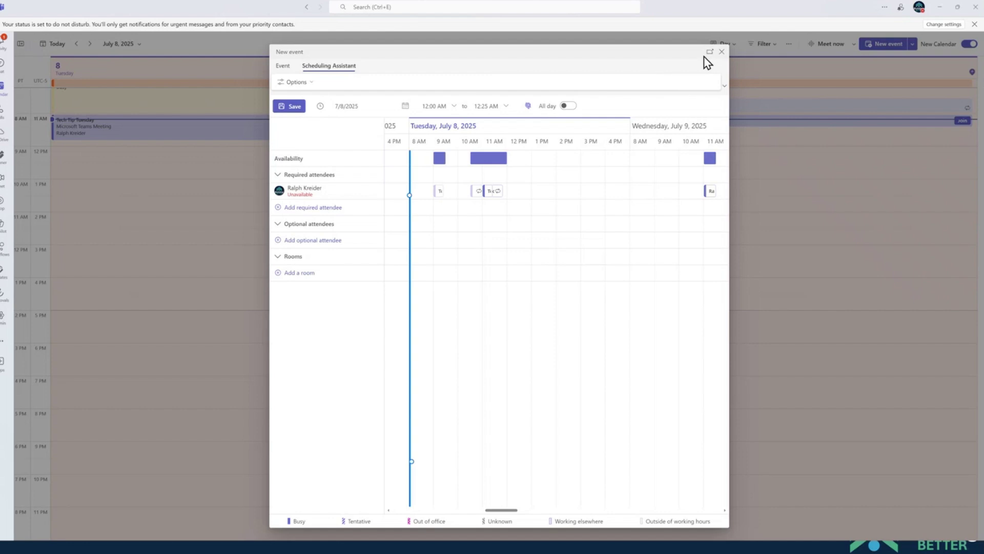
pyautogui.click(721, 52)
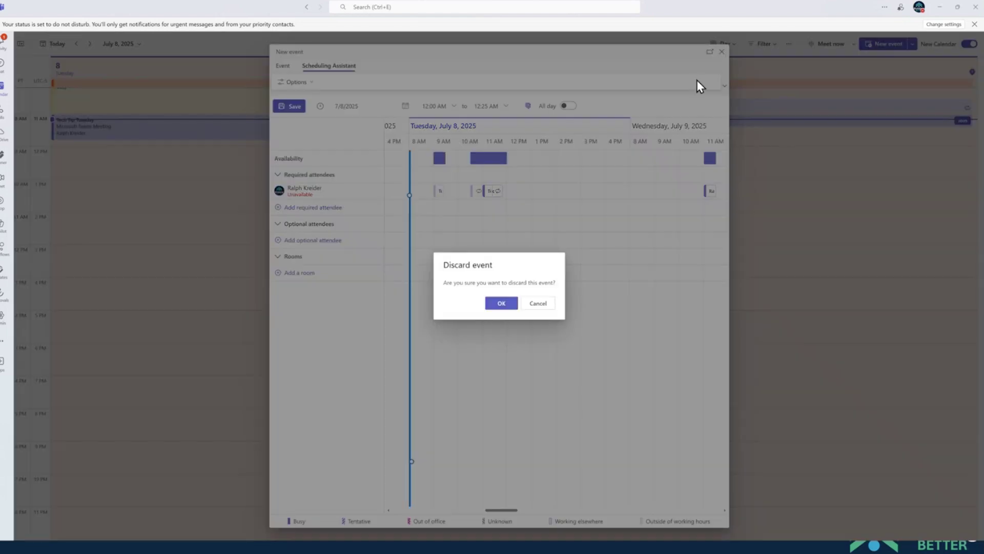
pyautogui.click(501, 303)
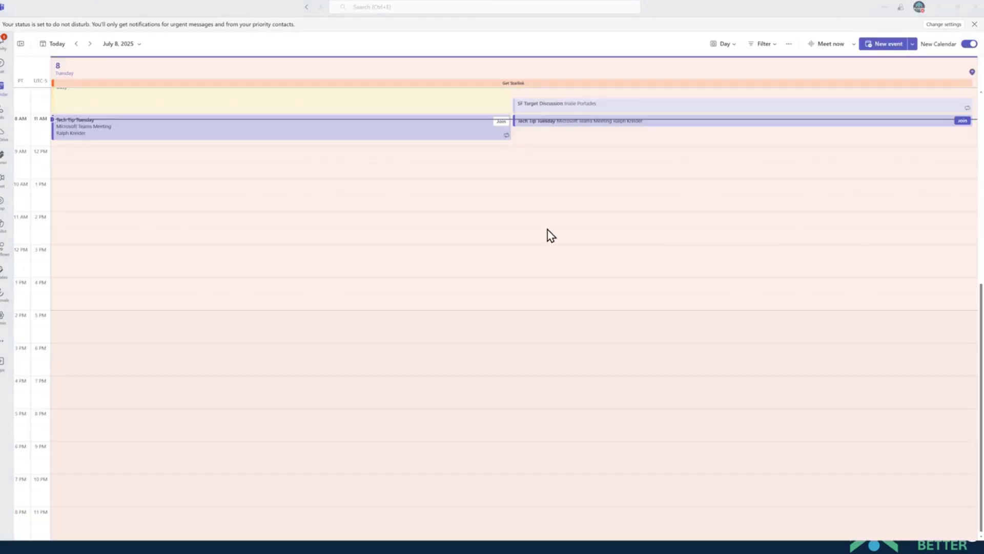
# - Open the full details of the 11:00–11:25 AM Tech Tip Tuesday meeting and review its invitation
pyautogui.click(614, 124)
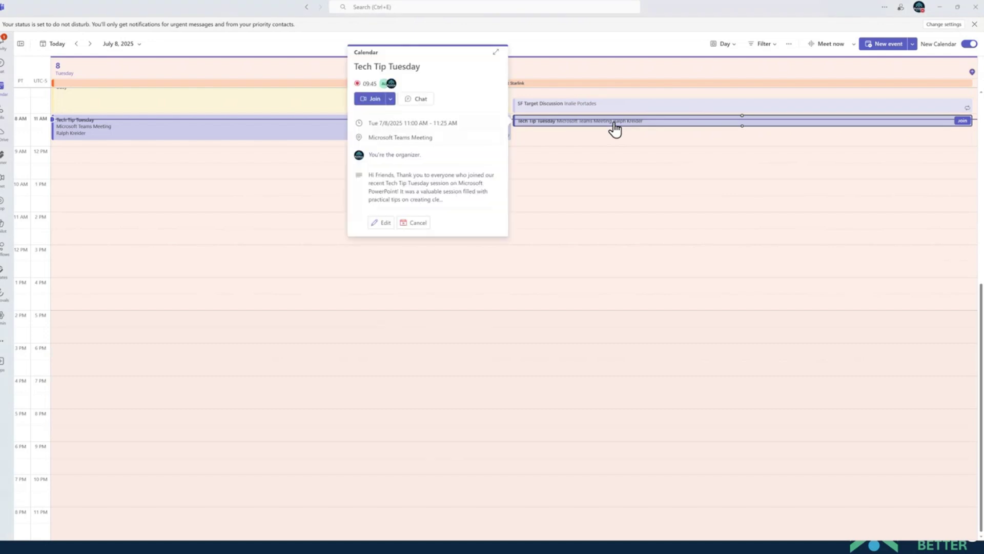
pyautogui.click(494, 60)
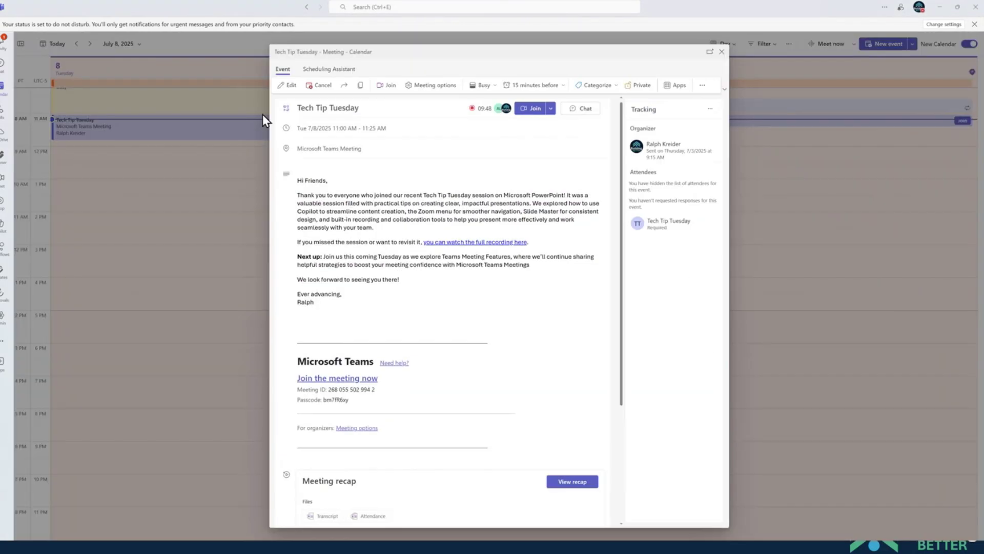
pyautogui.scroll(-3, 486, 368)
pyautogui.scroll(-1, 486, 368)
pyautogui.scroll(4, 374, 215)
# - Open the meeting's options and examine who can bypass the lobby, the other meeting access settings and the Roles section
pyautogui.click(432, 85)
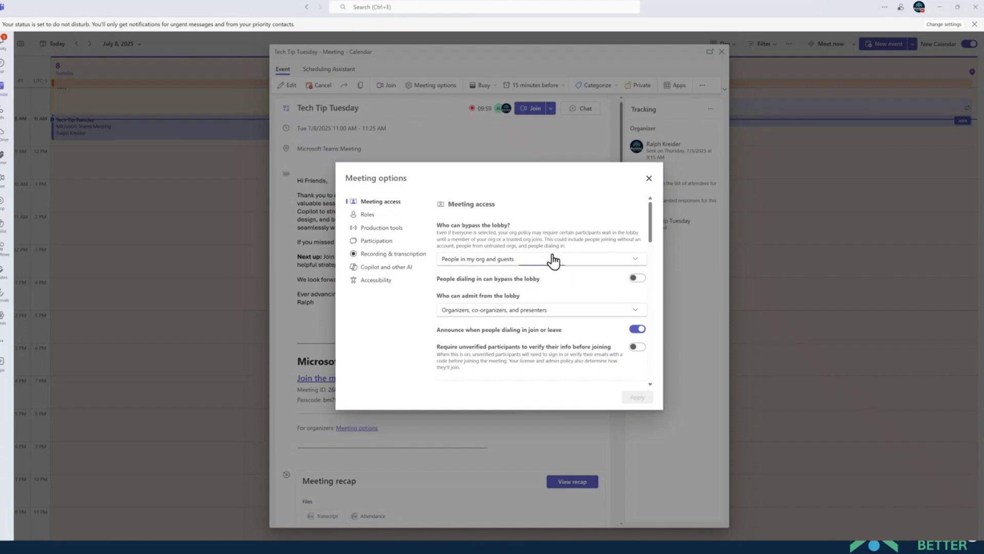
pyautogui.click(553, 261)
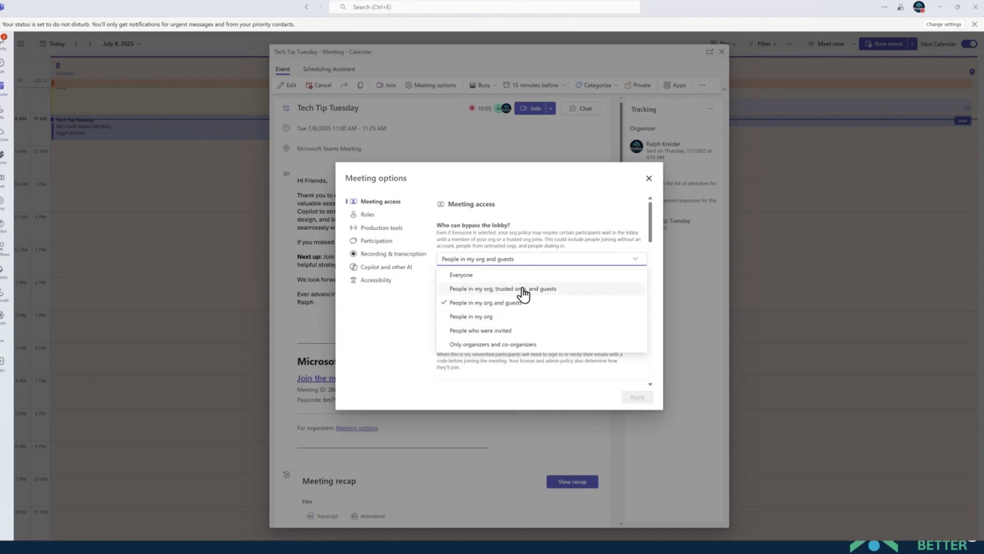
pyautogui.click(608, 236)
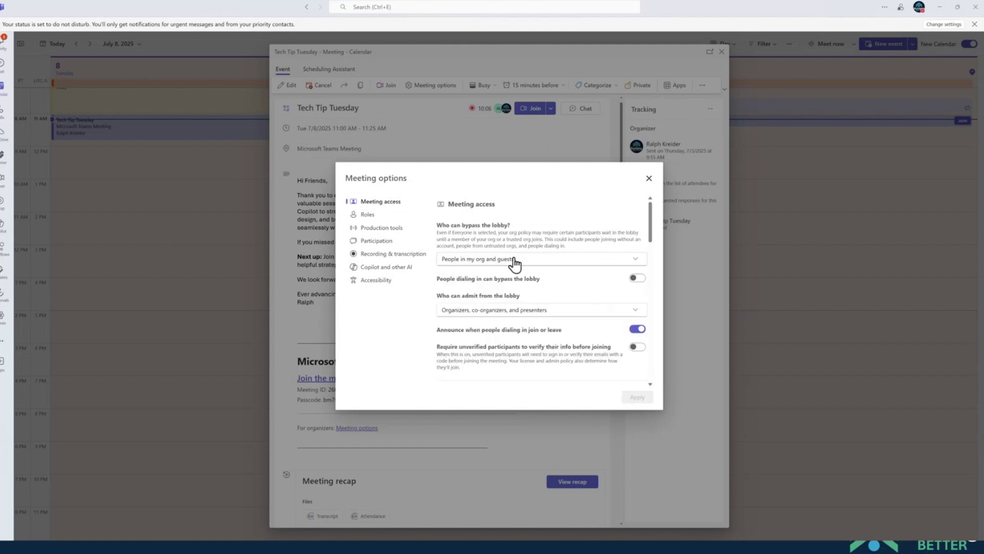
pyautogui.click(573, 260)
pyautogui.click(575, 215)
pyautogui.scroll(-1, 521, 292)
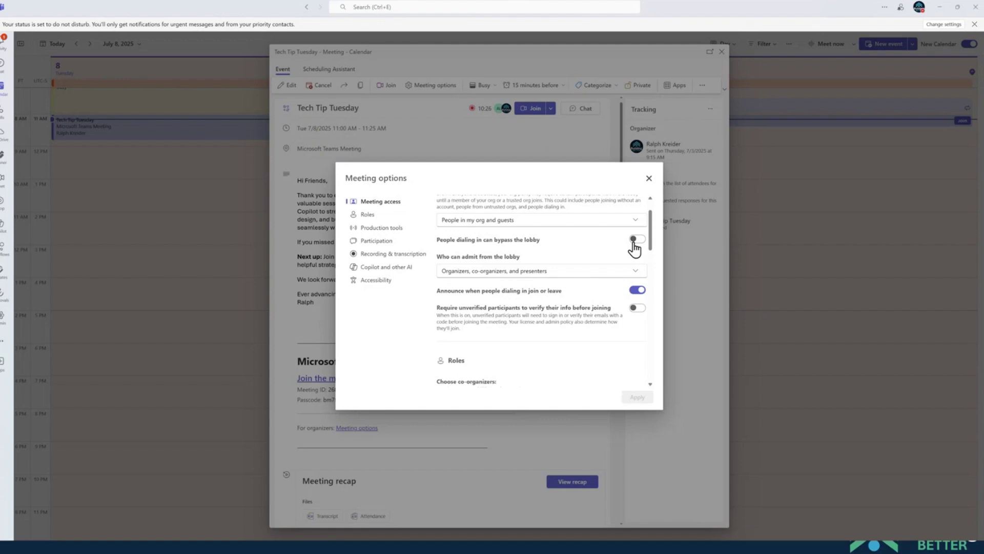
pyautogui.scroll(-3, 550, 295)
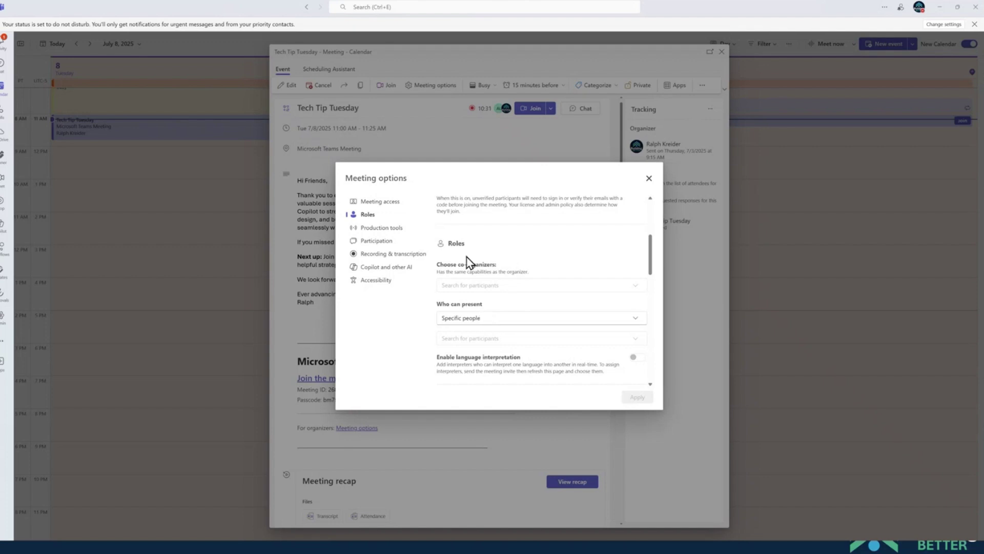
# - Examine the choices for who can present, then review the Production tools and Participation settings in the meeting options
pyautogui.click(511, 323)
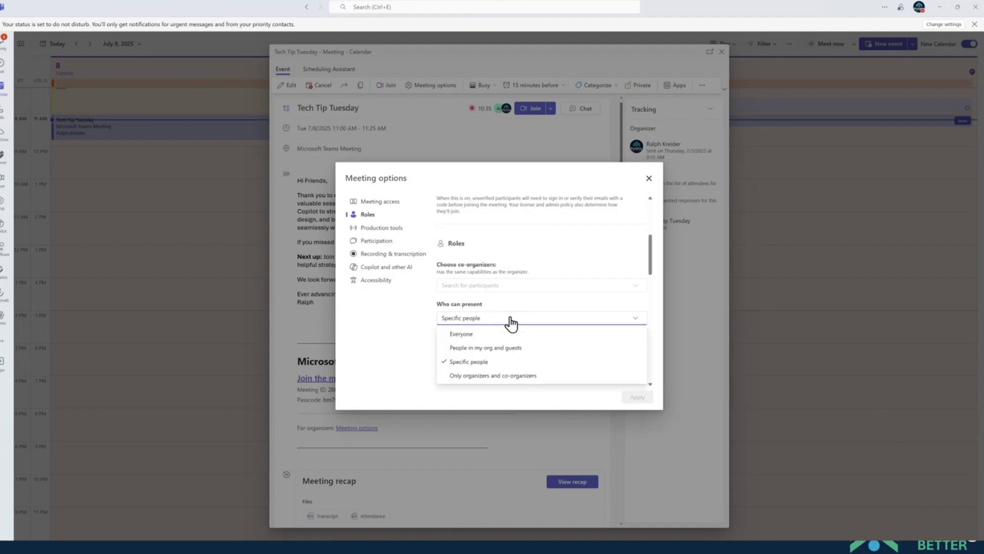
pyautogui.click(511, 323)
pyautogui.scroll(-2, 511, 321)
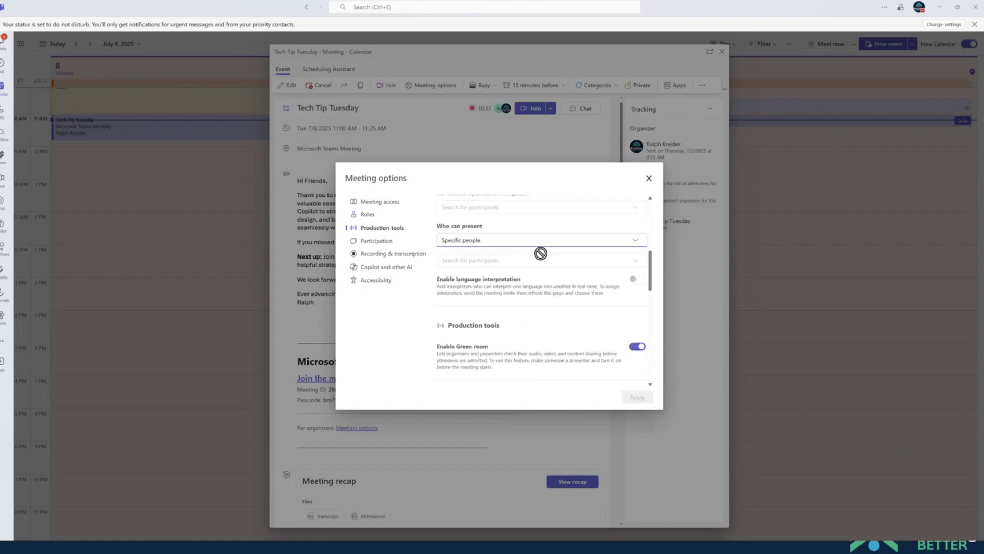
pyautogui.scroll(-2, 533, 346)
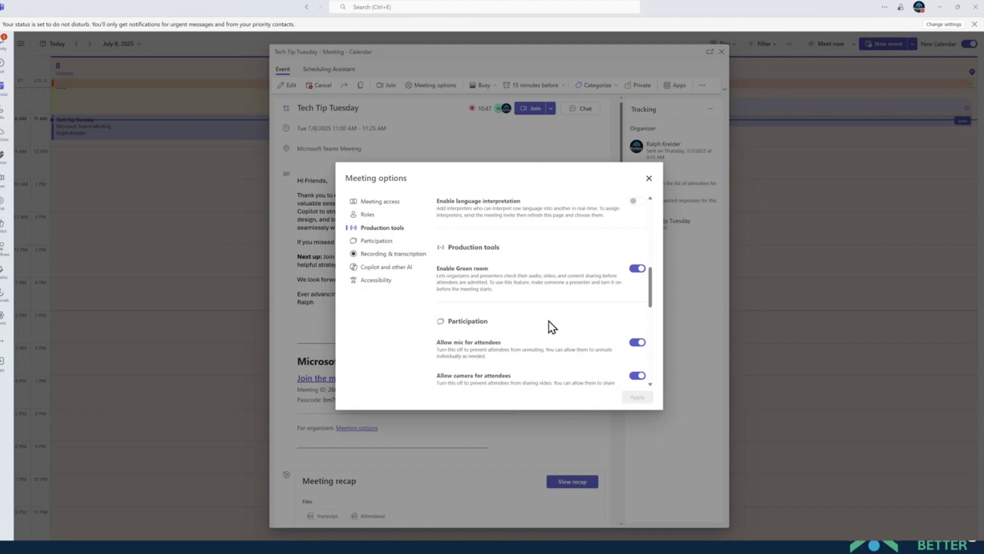
pyautogui.scroll(-3, 499, 328)
pyautogui.scroll(1, 499, 329)
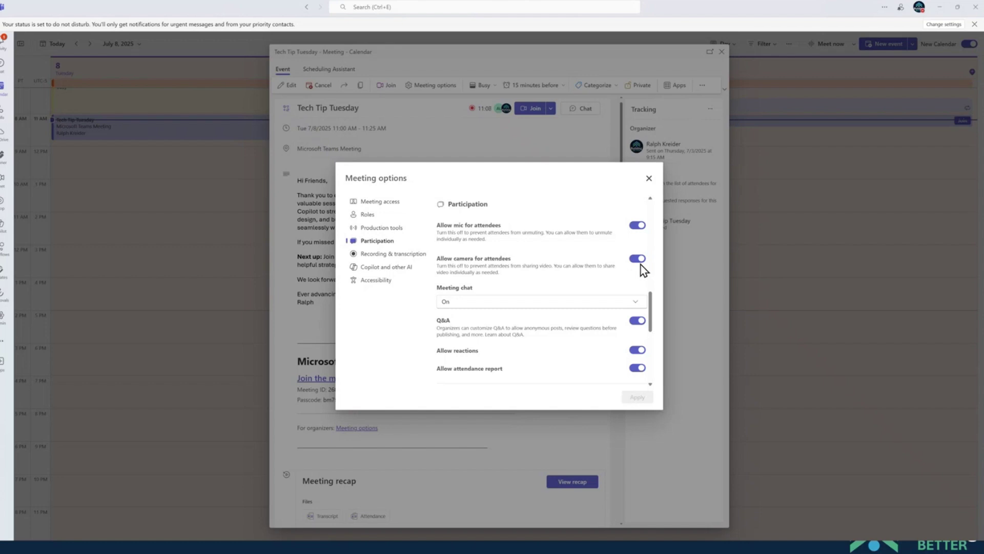
# - Review the Recording & transcription, Copilot and other AI, and Accessibility settings, and close the meeting options without changing them
pyautogui.scroll(-2, 637, 302)
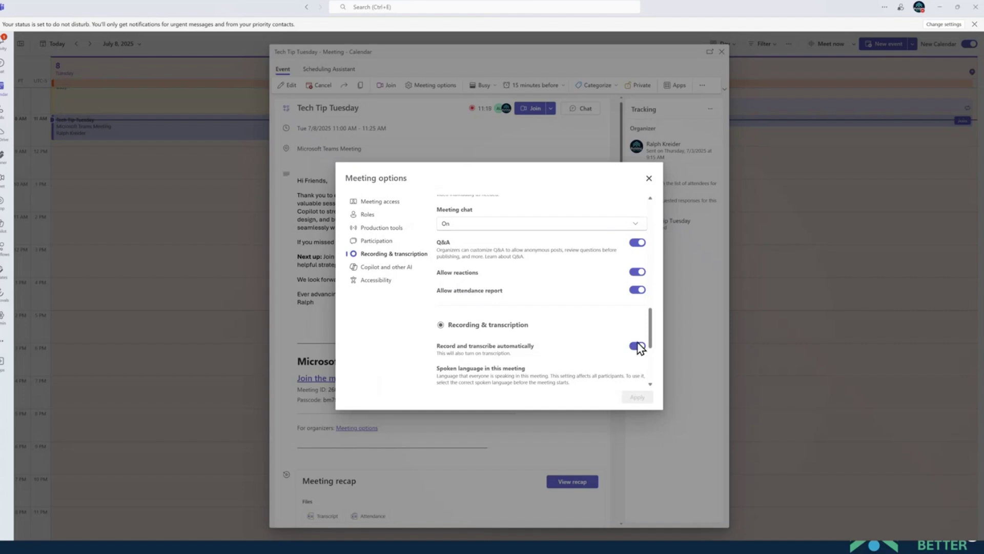
pyautogui.scroll(-3, 638, 348)
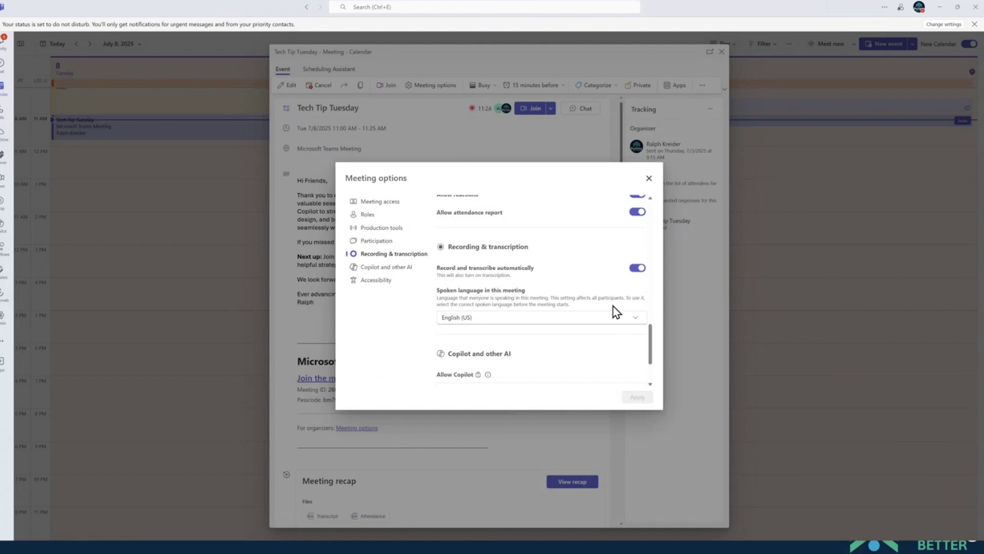
pyautogui.scroll(-3, 613, 306)
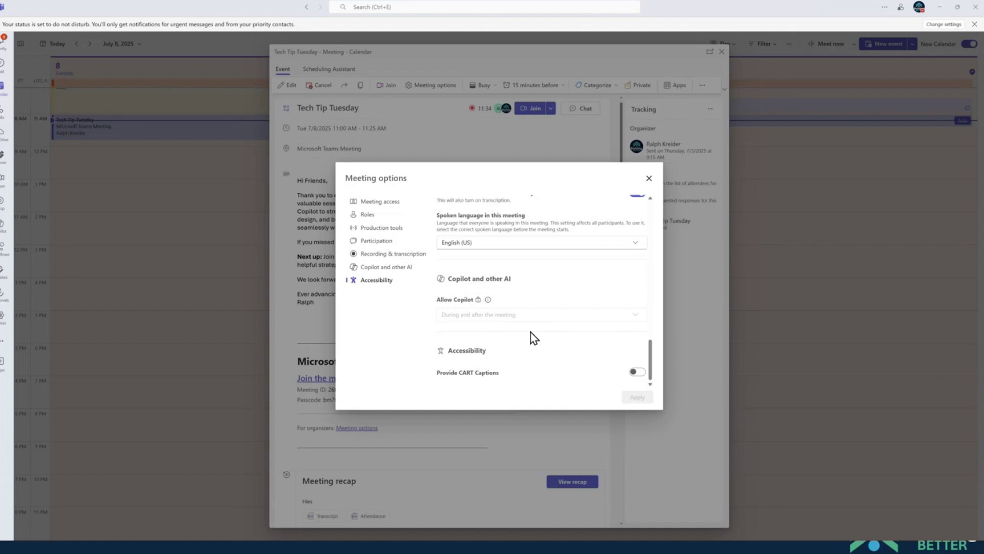
pyautogui.scroll(8, 529, 336)
pyautogui.scroll(4, 516, 336)
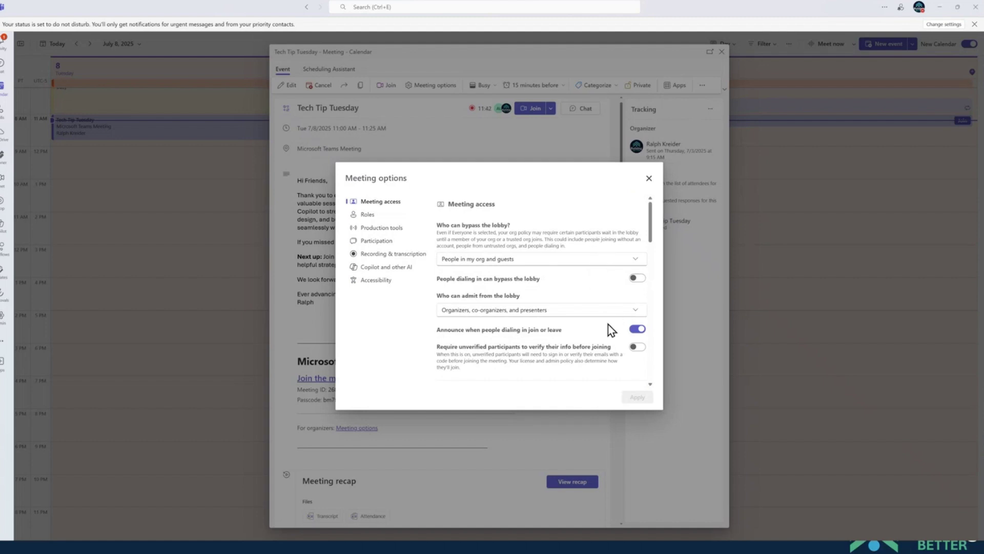
pyautogui.click(649, 178)
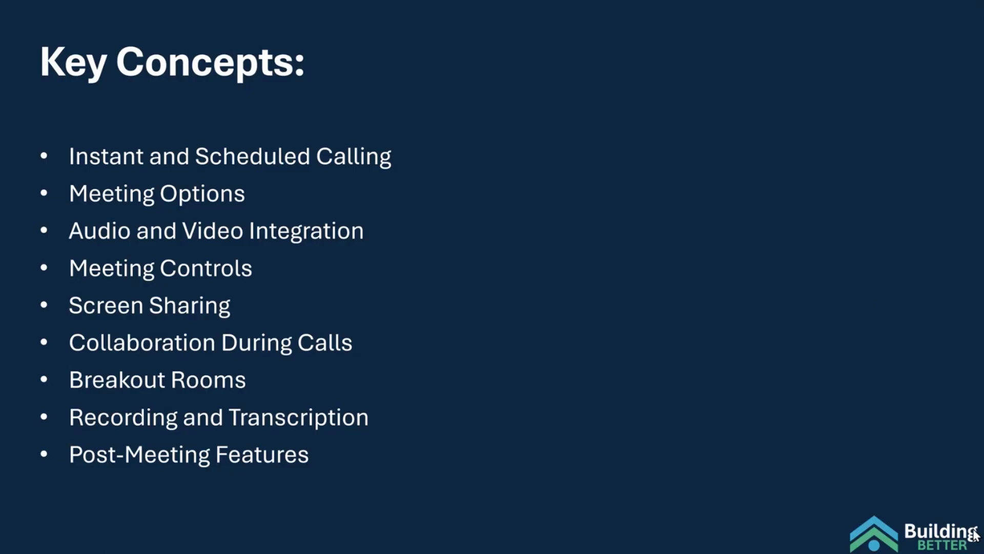
pyautogui.click(781, 326)
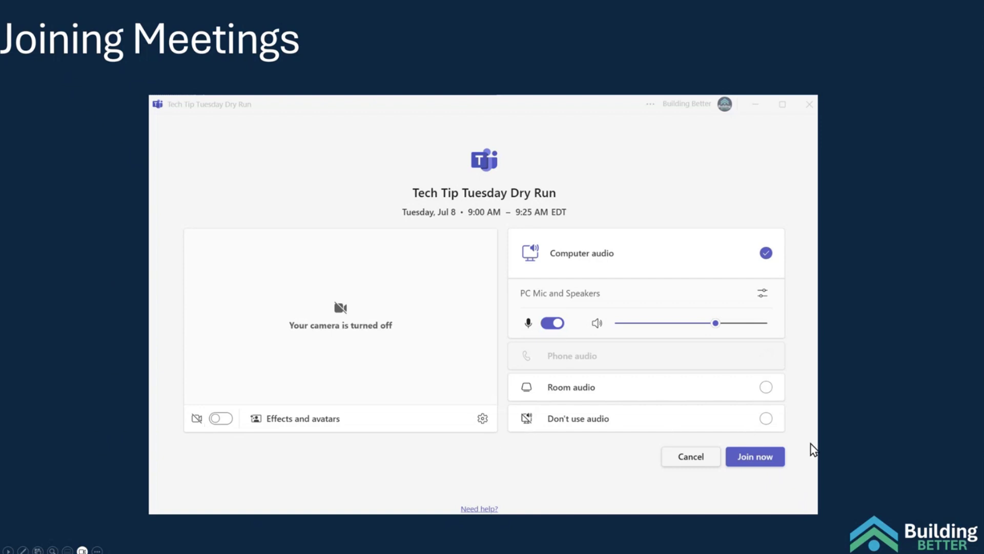
pyautogui.click(767, 418)
pyautogui.press('Left')
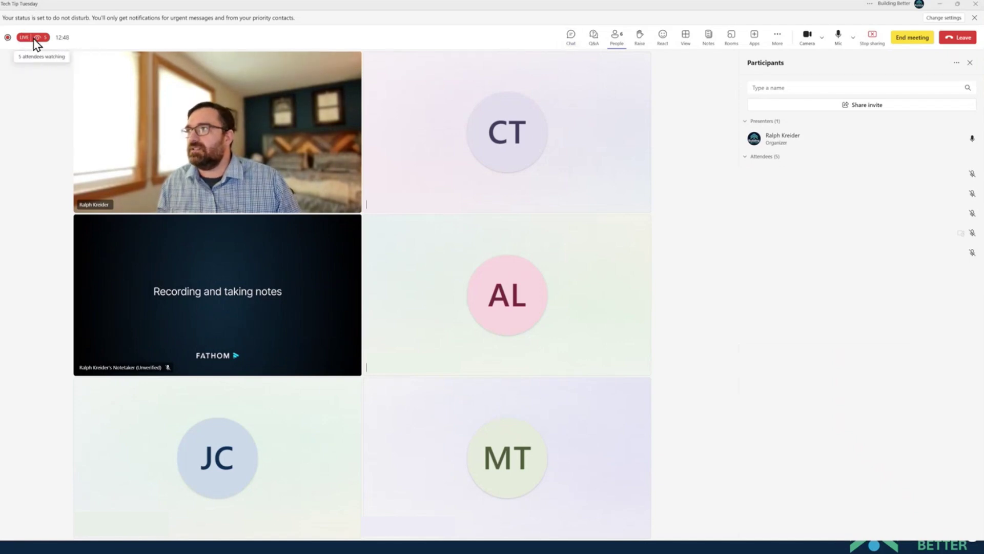
# - Open the chat of the running Tech Tip Tuesday meeting
pyautogui.click(570, 39)
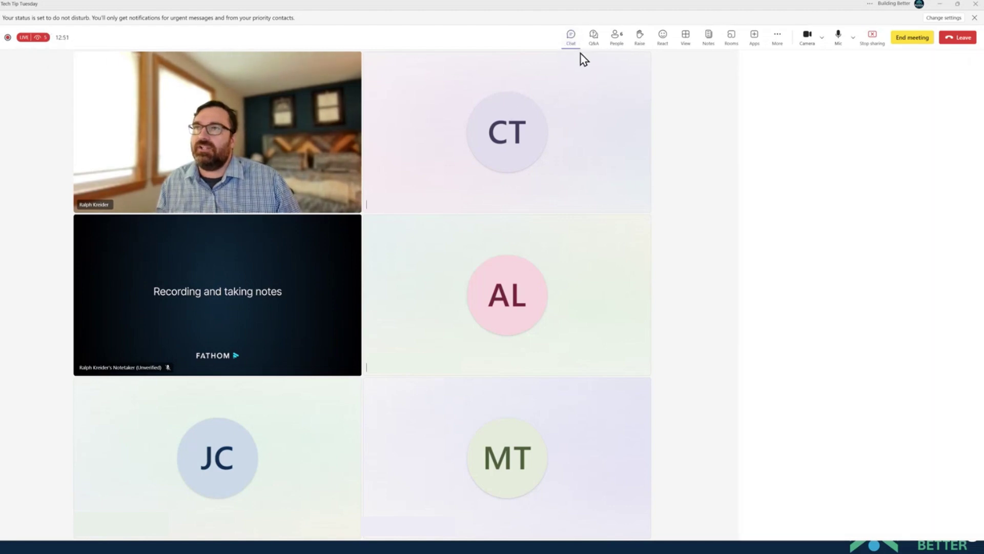